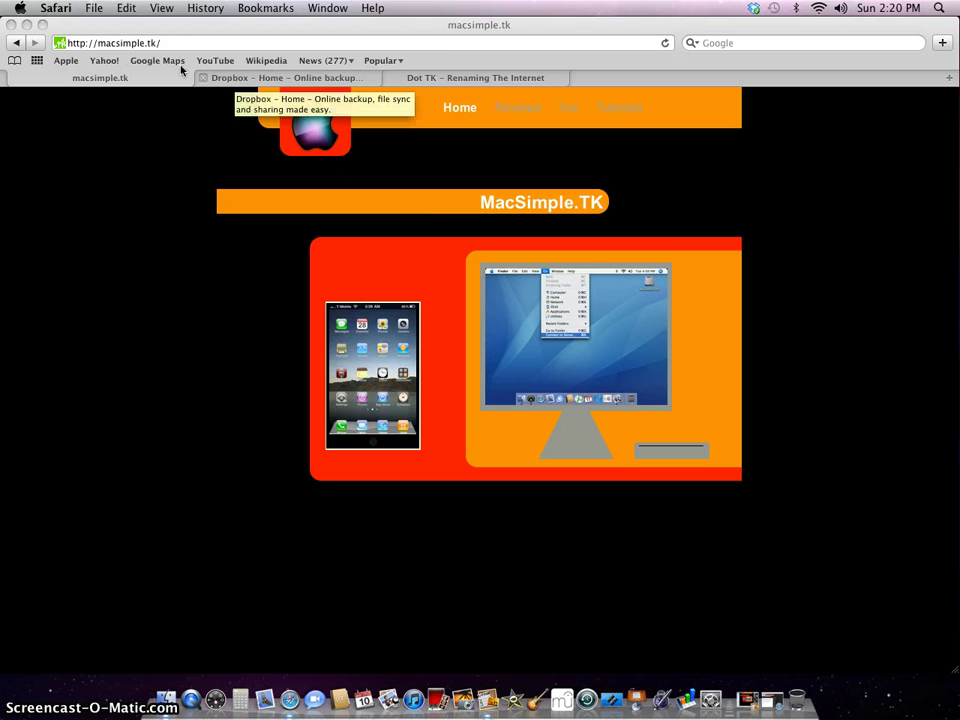
# Minimize the Safari window showing the macsimple.tk site to reveal the desktop
pyautogui.click(25, 22)
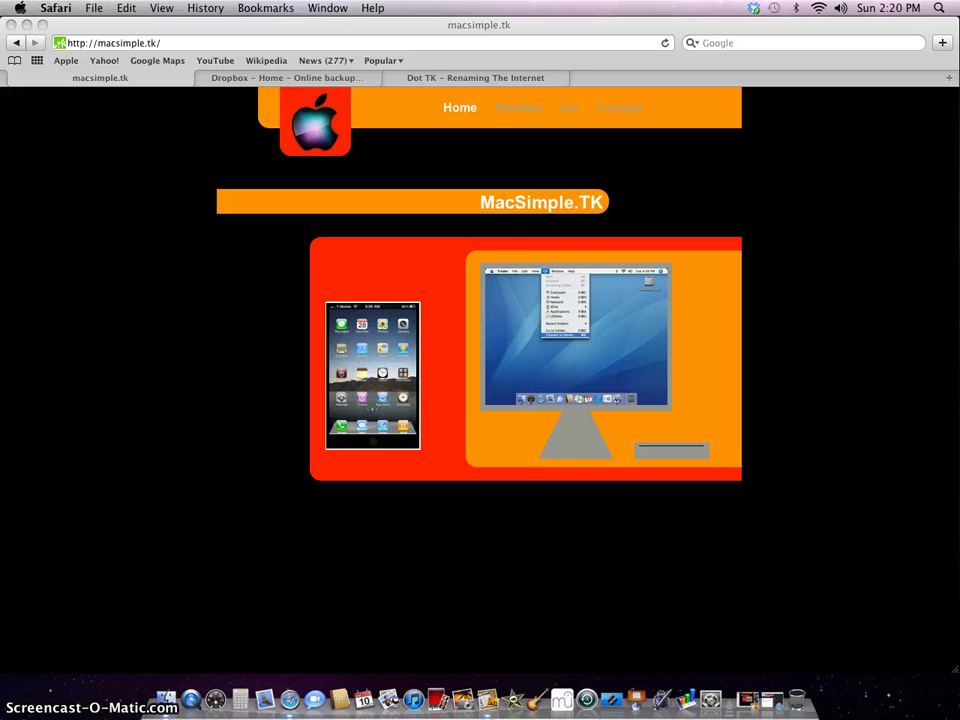
pyautogui.click(26, 24)
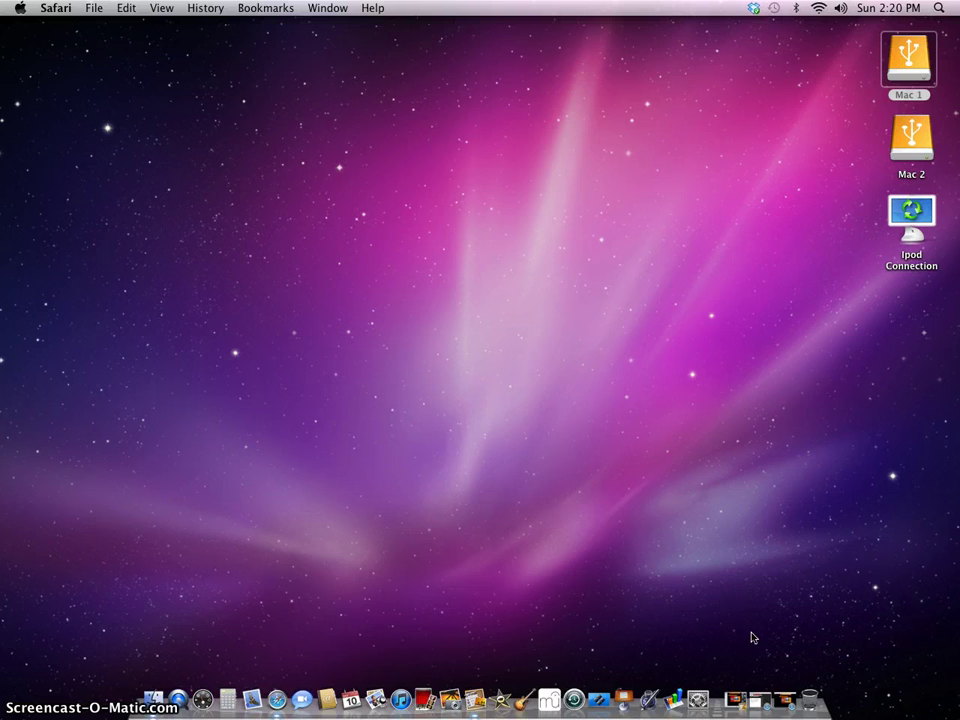
pyautogui.click(743, 705)
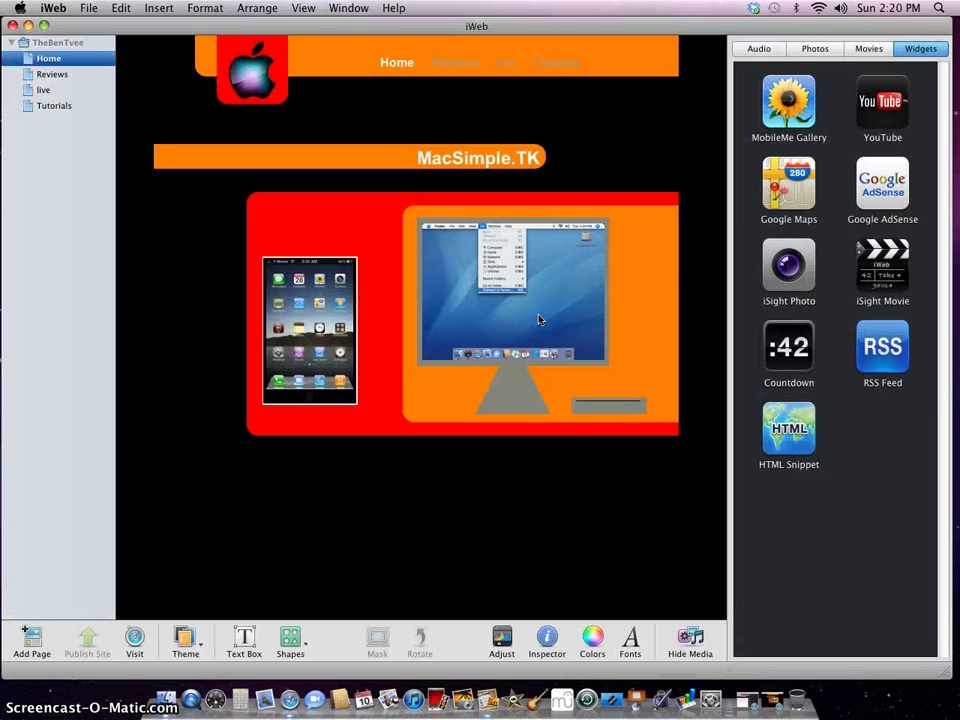
pyautogui.click(42, 44)
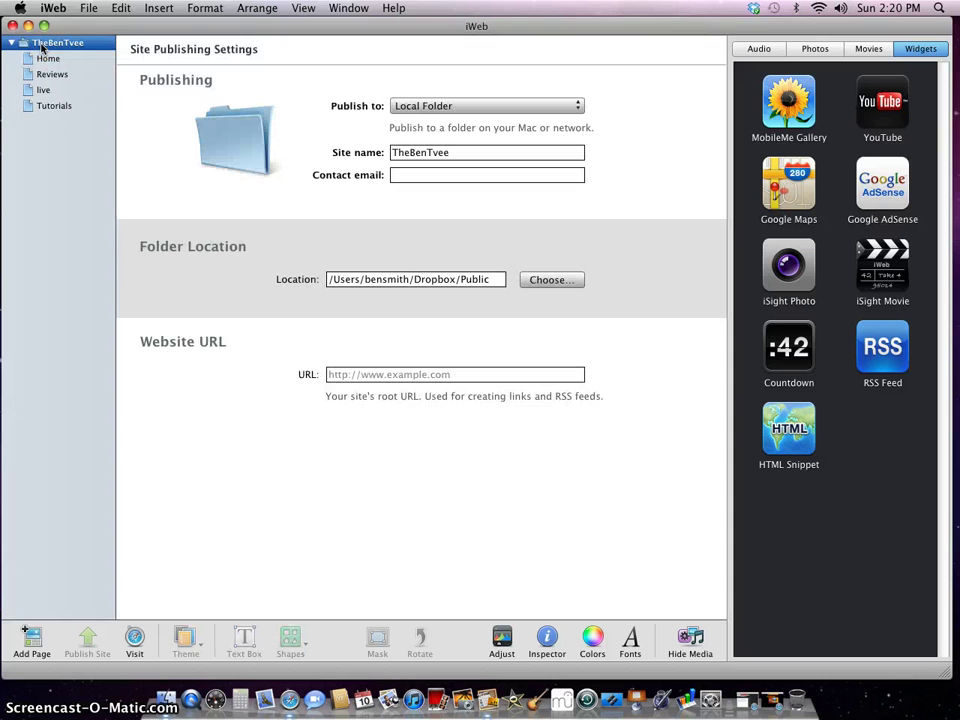
pyautogui.click(425, 106)
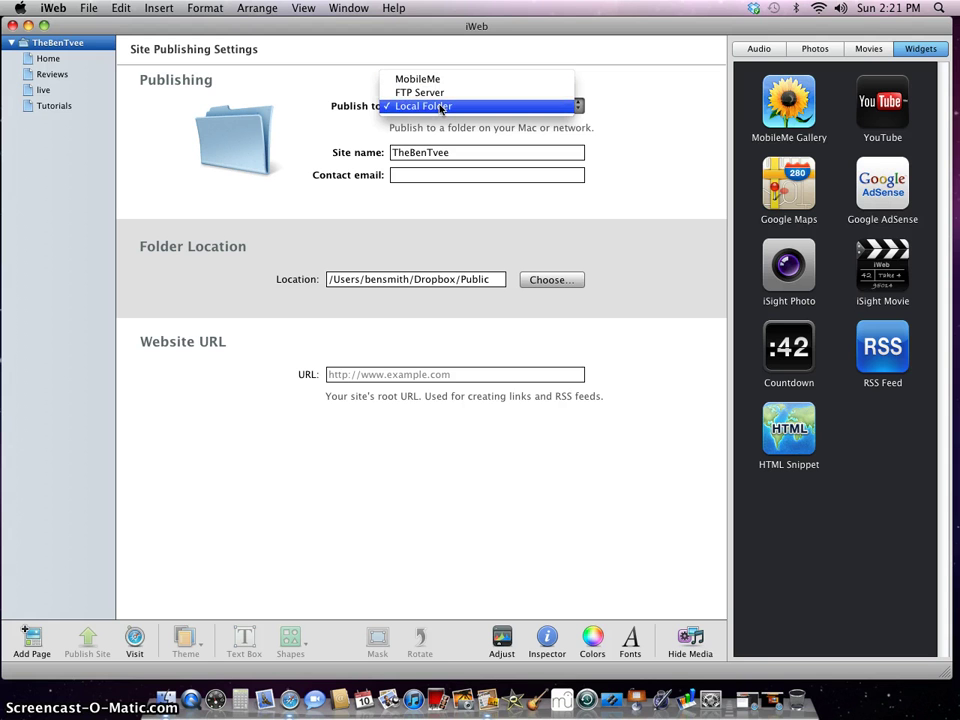
pyautogui.click(440, 108)
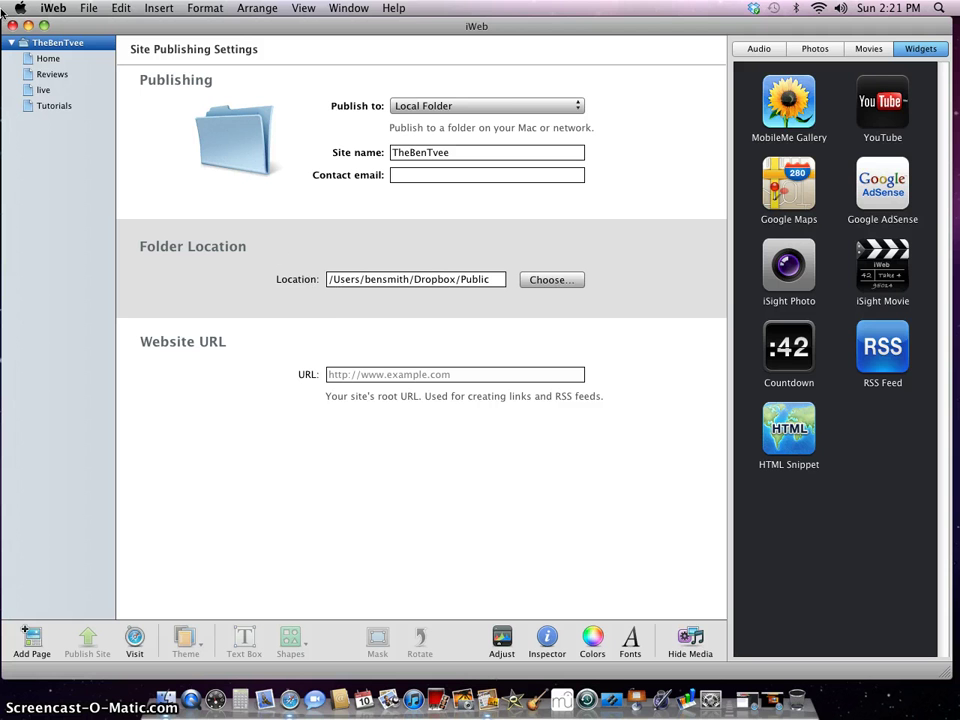
# Minimize the iWeb window and the screen recorder window
pyautogui.click(31, 25)
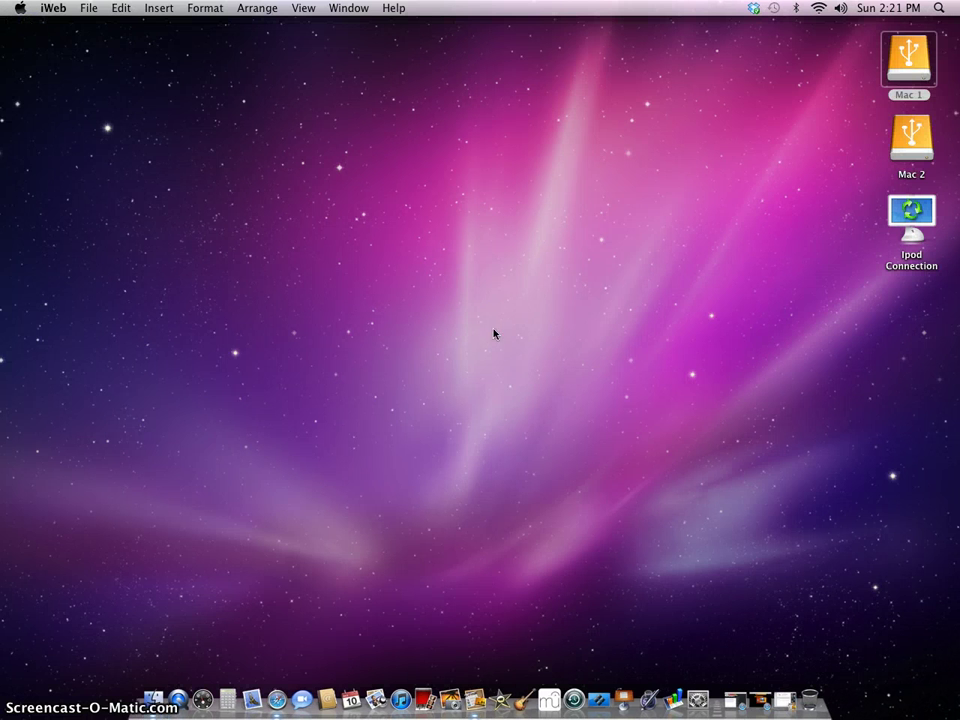
pyautogui.click(765, 690)
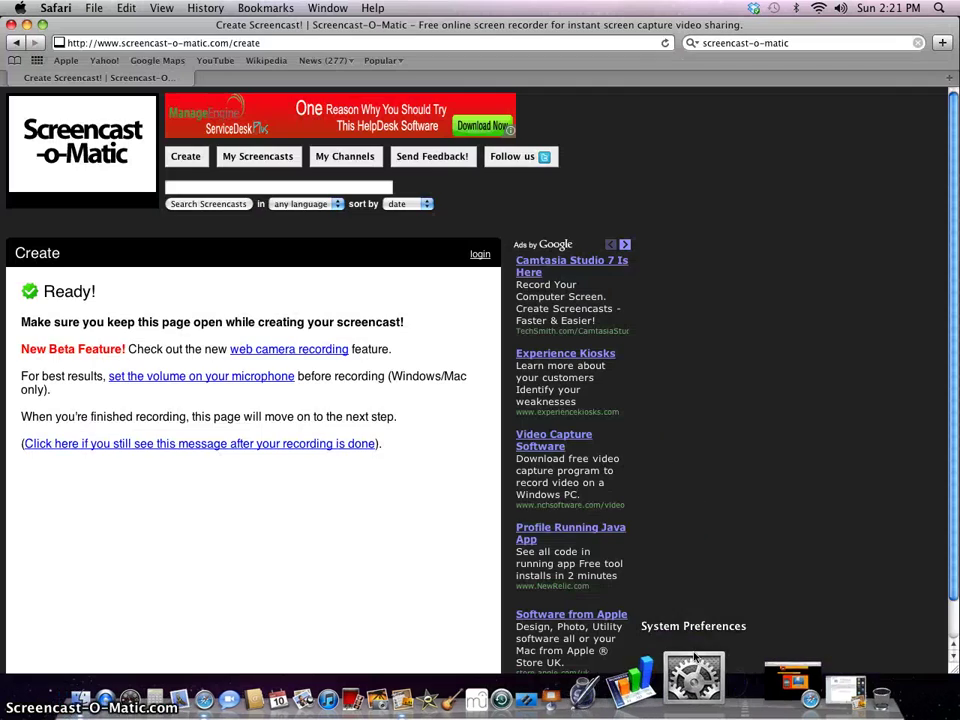
pyautogui.click(27, 24)
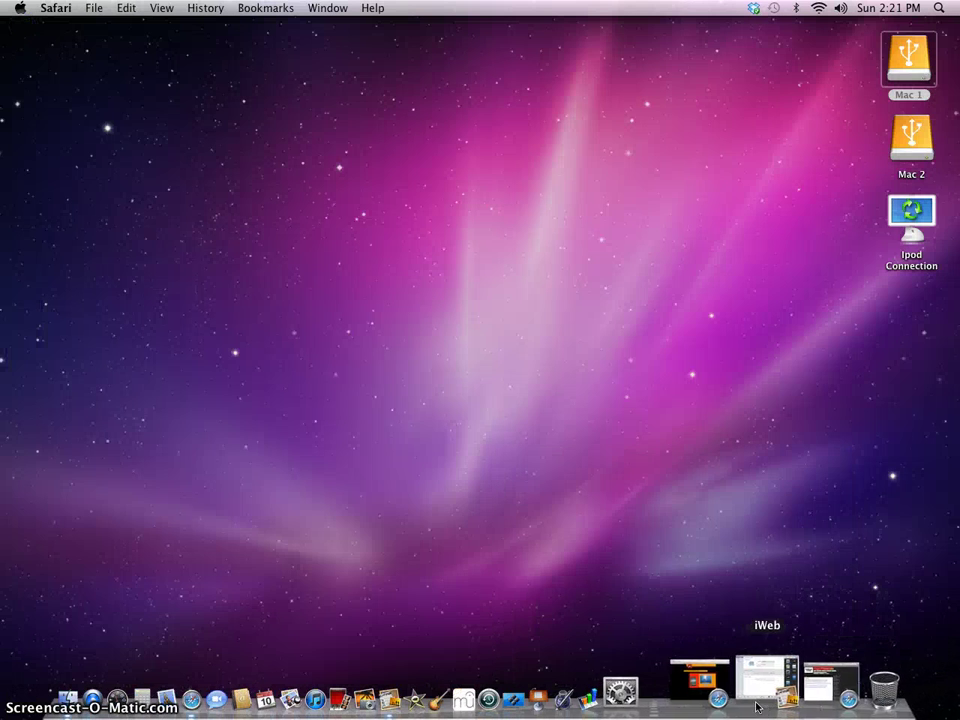
# Restore the macsimple.tk Safari window, close its tab, then close the window
pyautogui.click(700, 685)
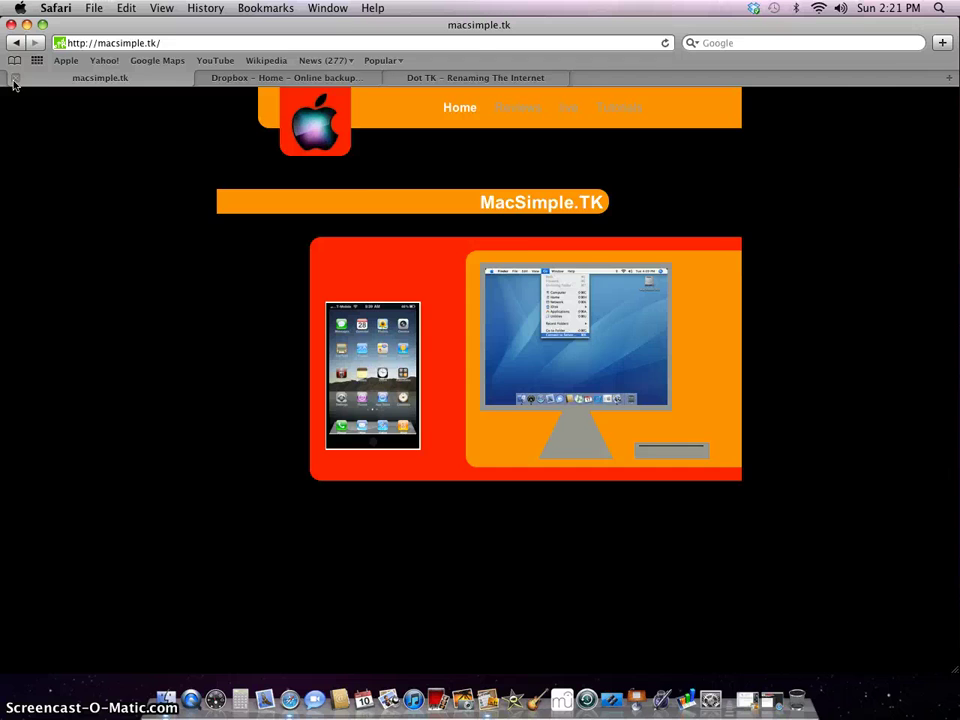
pyautogui.click(14, 78)
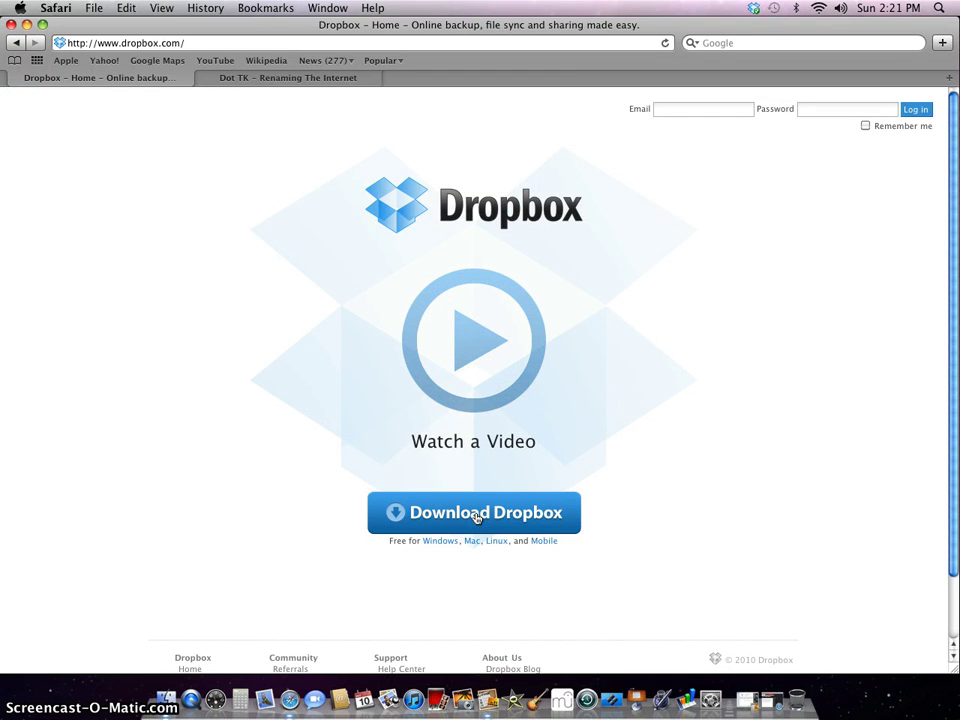
pyautogui.click(12, 24)
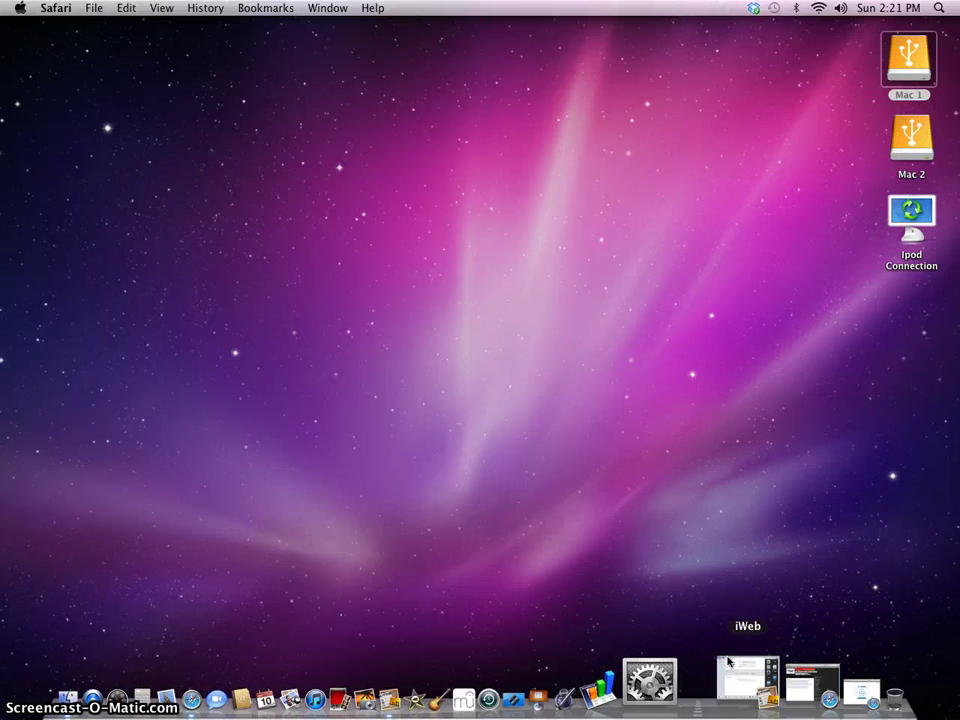
# Open the Mac 1 drive and browse the Live Streaming and Website folders
pyautogui.doubleClick(906, 69)
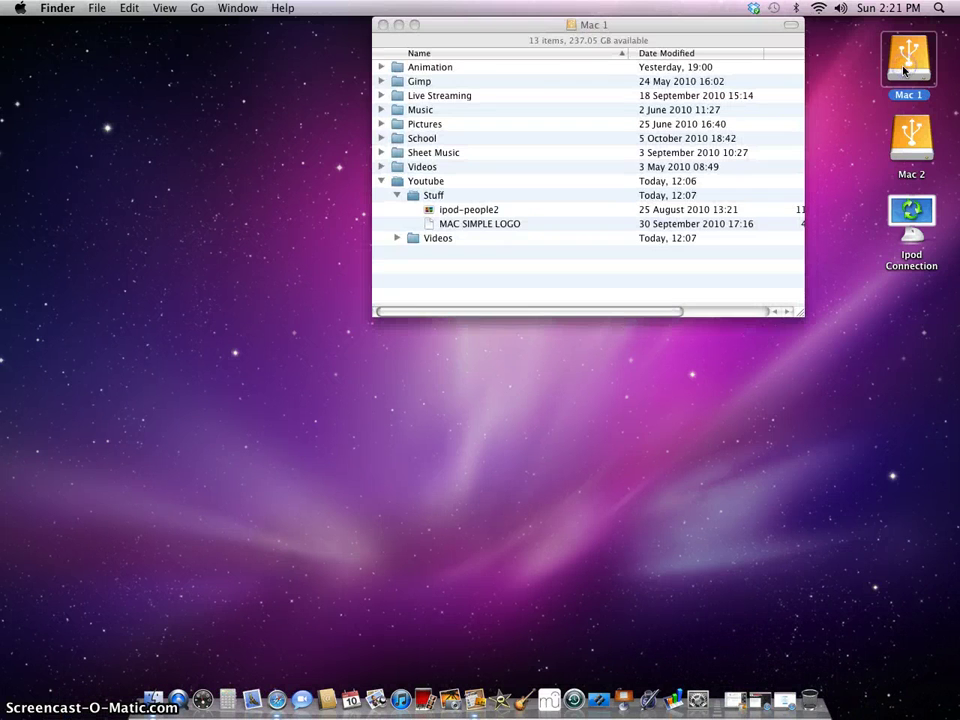
pyautogui.click(791, 25)
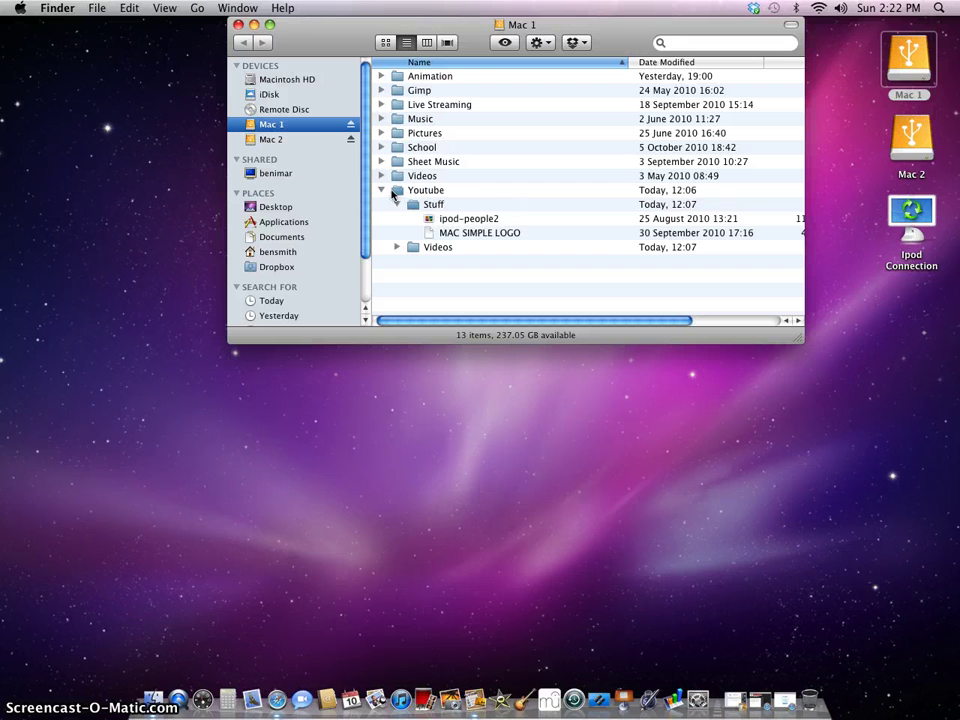
pyautogui.click(381, 104)
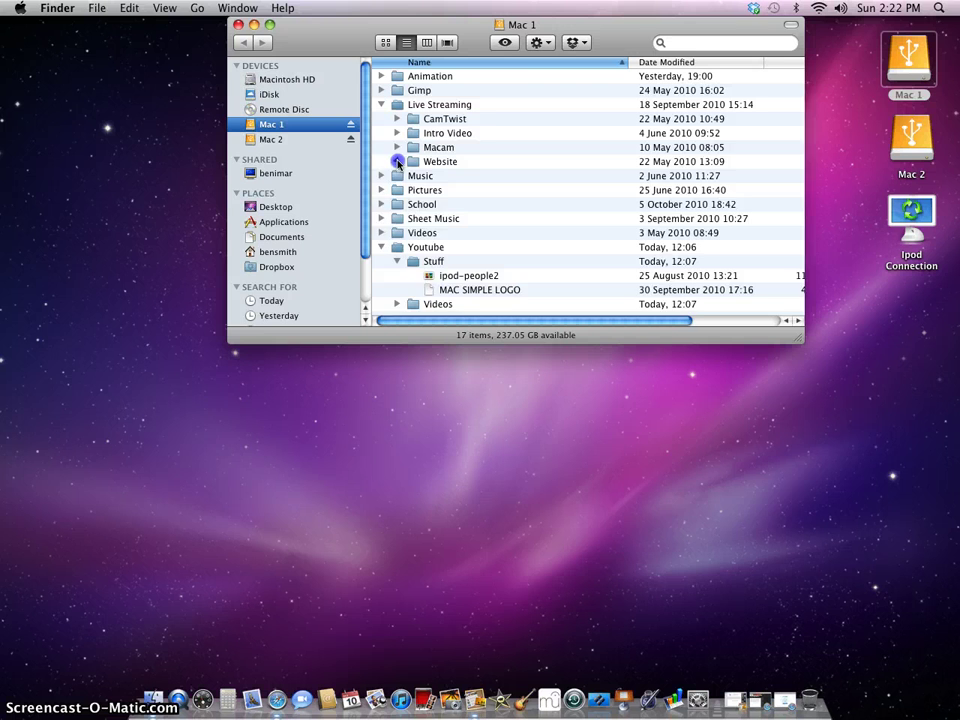
pyautogui.click(397, 161)
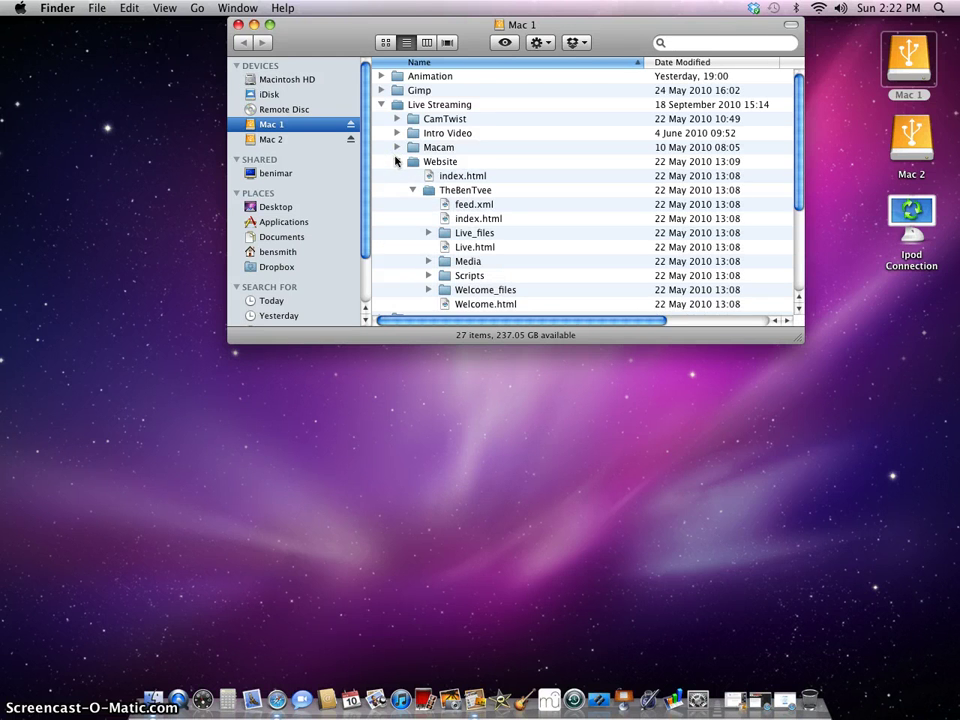
pyautogui.scroll(-1, 399, 160)
pyautogui.scroll(-5, 399, 160)
pyautogui.scroll(3, 399, 160)
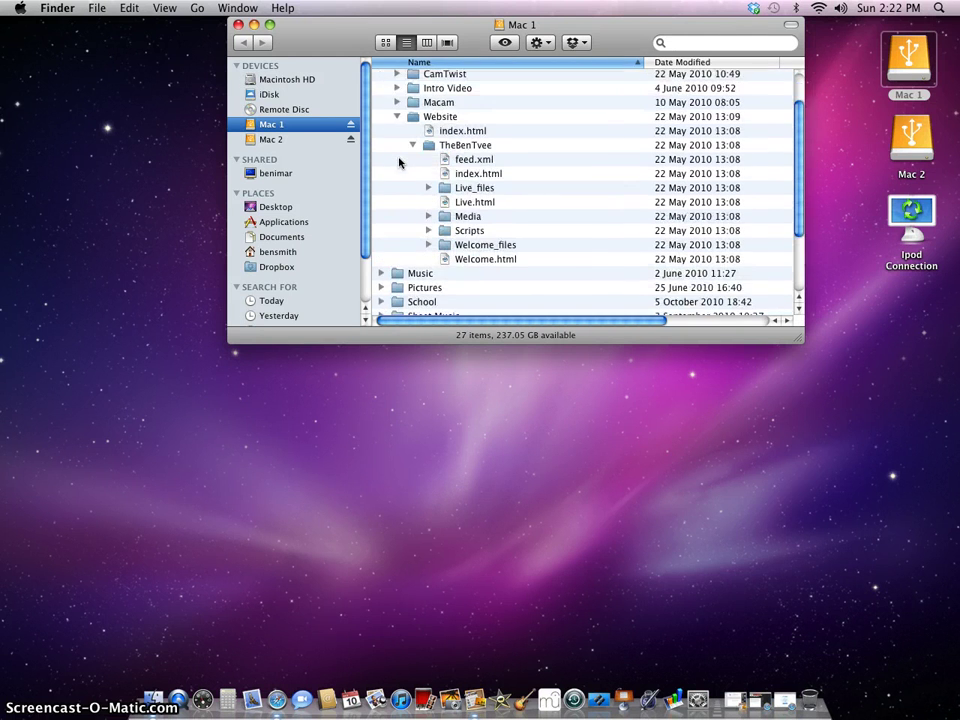
pyautogui.click(405, 118)
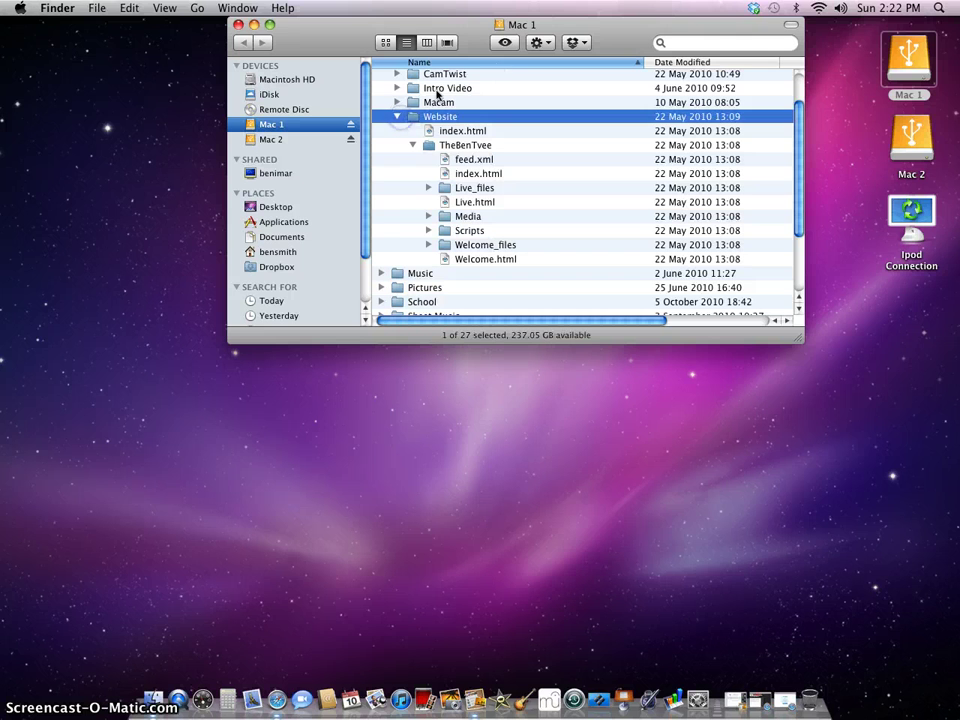
pyautogui.click(399, 117)
# Search Finder for 'dropbox' and open the Dropbox folder from the results
pyautogui.click(705, 44)
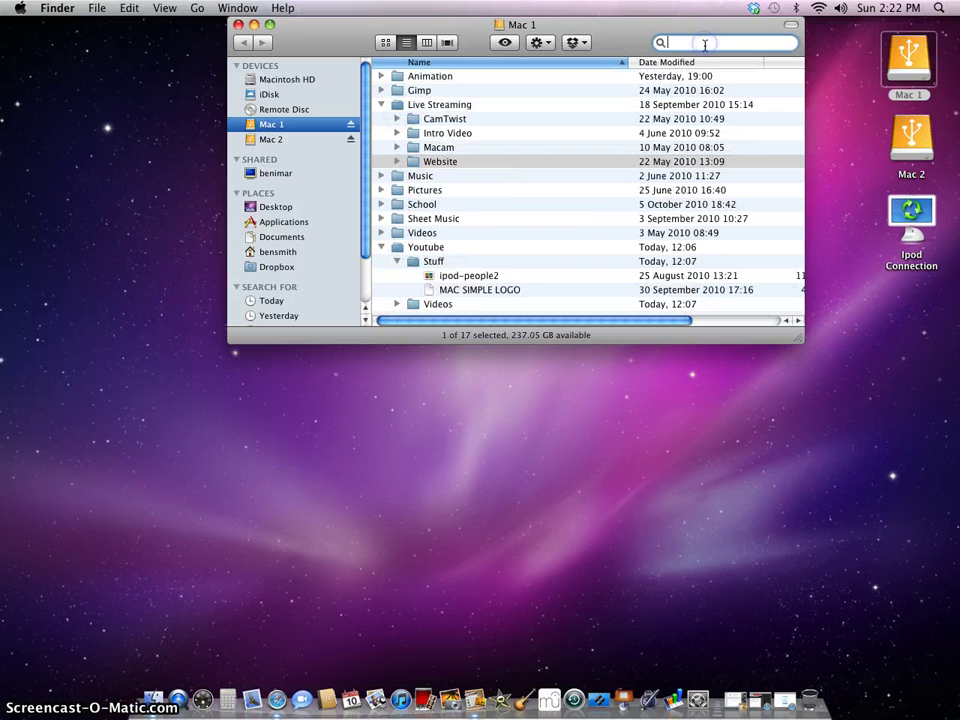
pyautogui.write('dropbox')
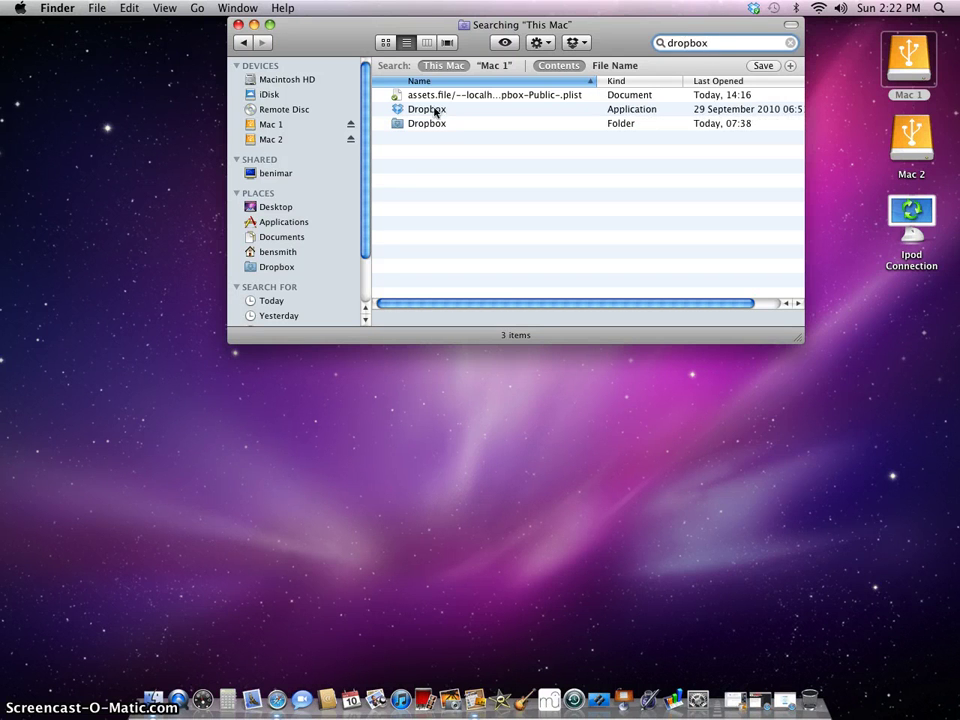
pyautogui.click(423, 124)
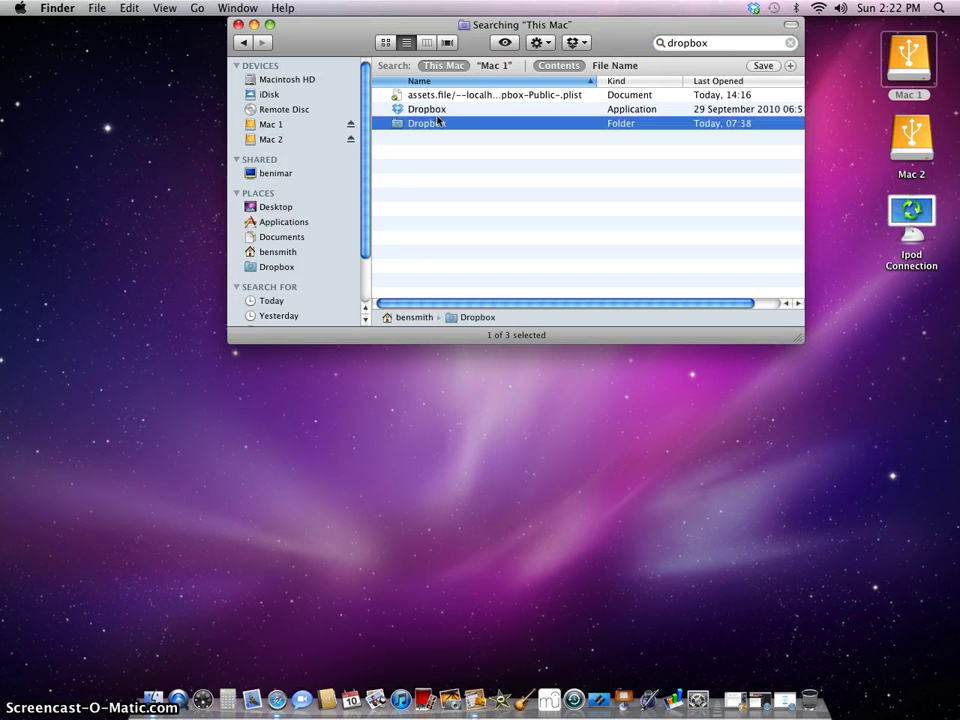
pyautogui.doubleClick(407, 124)
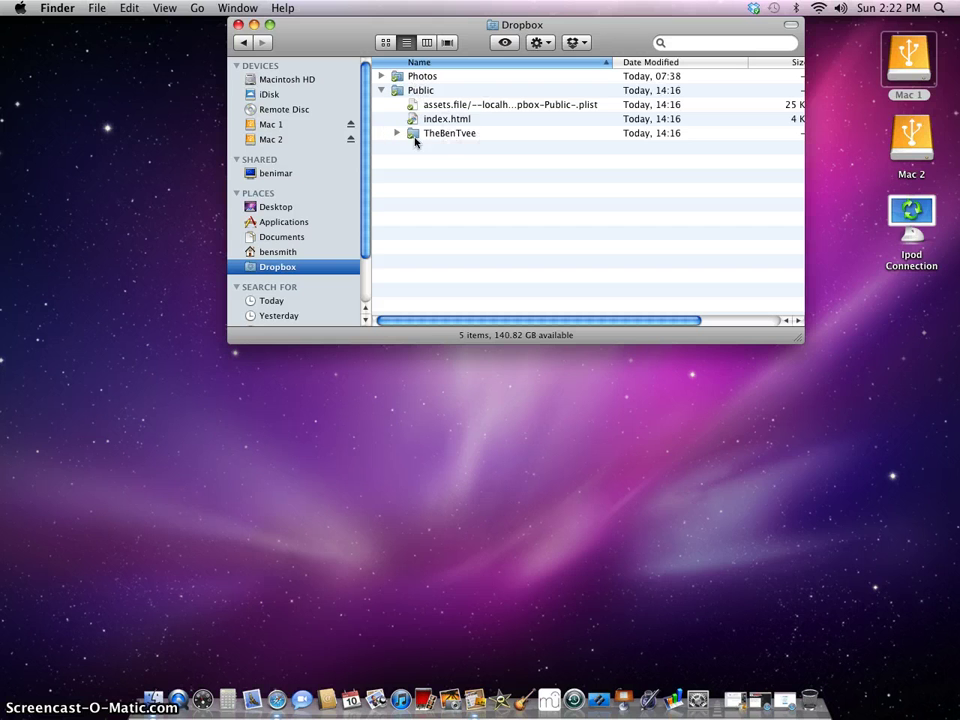
# Minimize the Dropbox folder window and bring iWeb's TheBenTvee publishing settings back
pyautogui.click(254, 24)
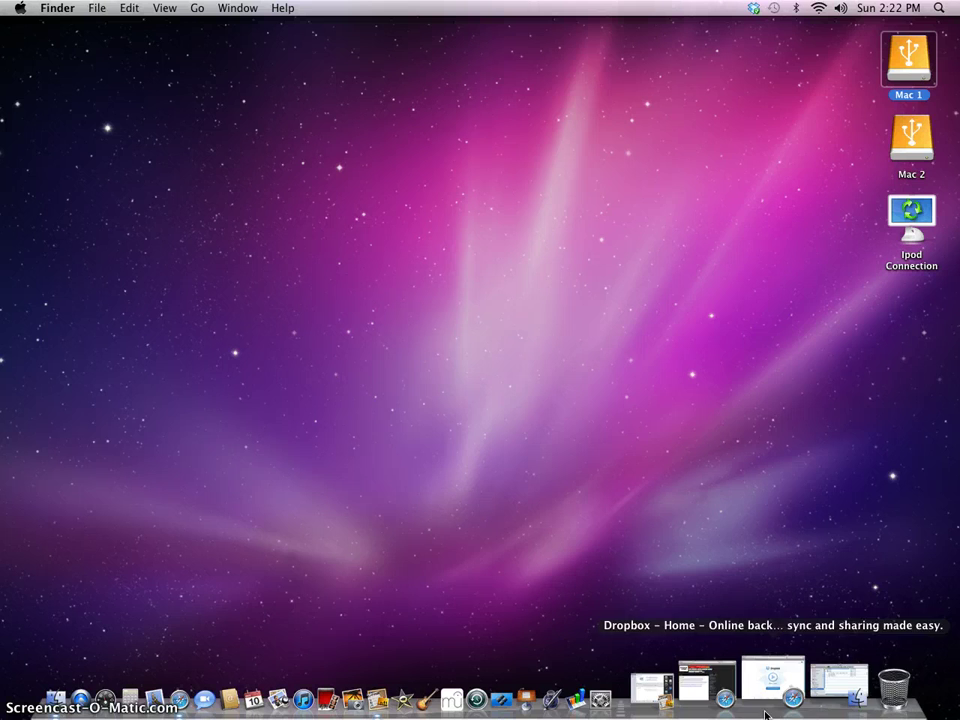
pyautogui.click(729, 707)
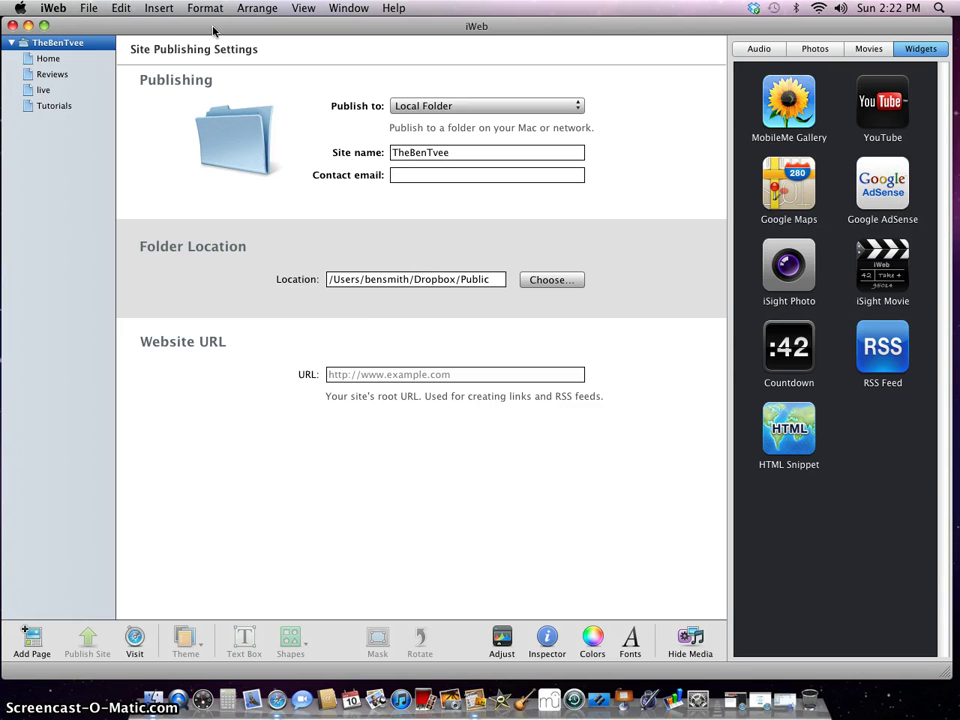
# Close iWeb and open Dropbox Public's index.html to preview MacSimple.TK in Safari
pyautogui.click(12, 26)
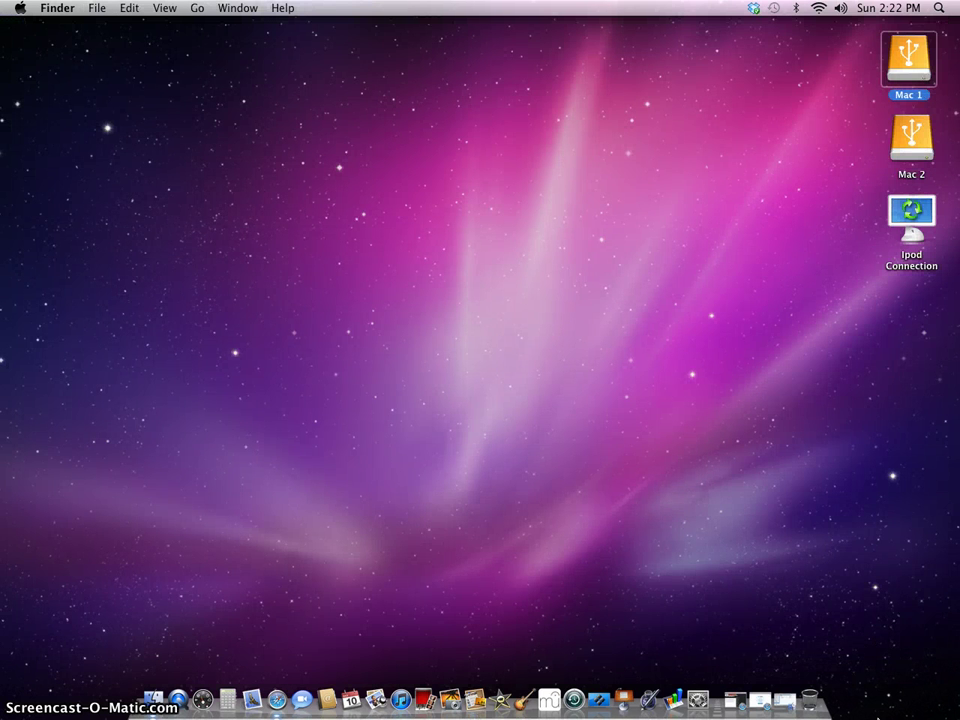
pyautogui.click(797, 690)
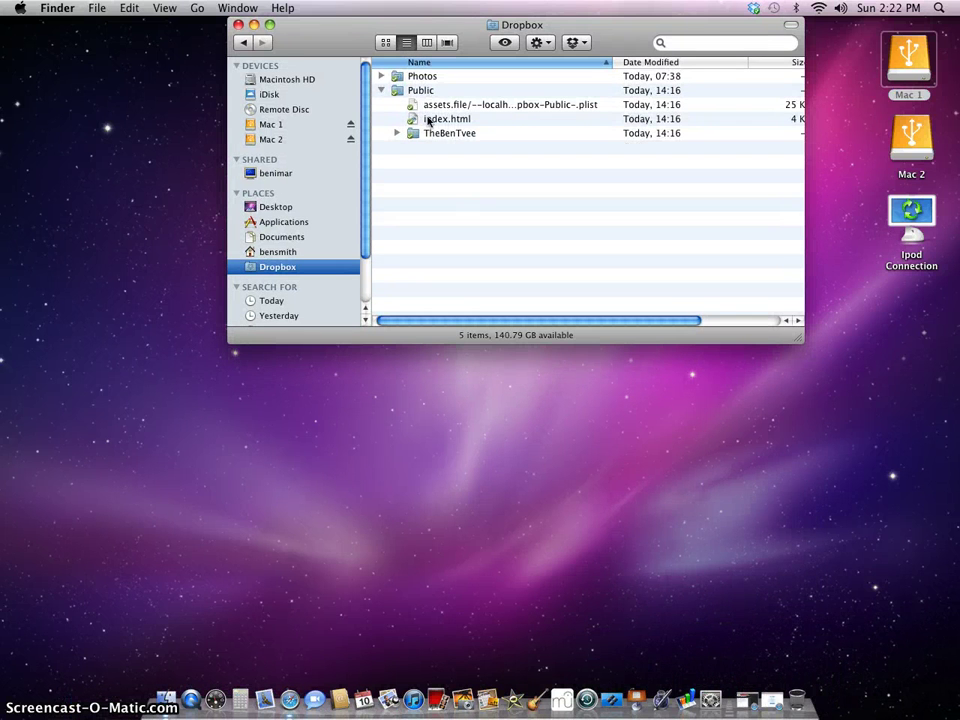
pyautogui.click(432, 121)
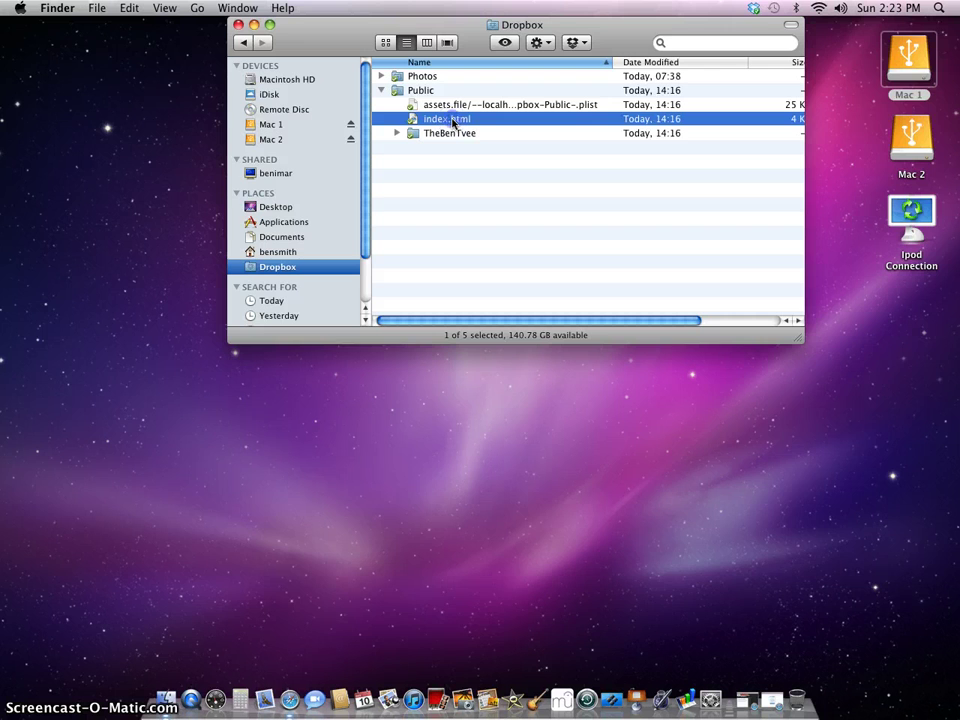
pyautogui.doubleClick(453, 122)
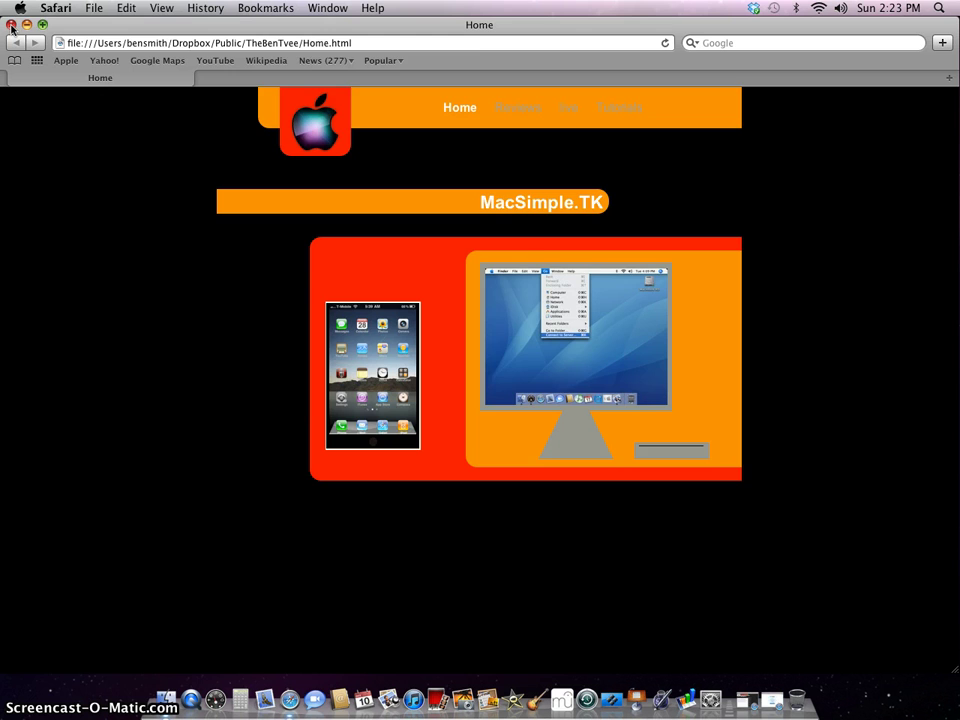
# Close the preview, copy index.html's Dropbox public link, and close the Dropbox window
pyautogui.click(11, 24)
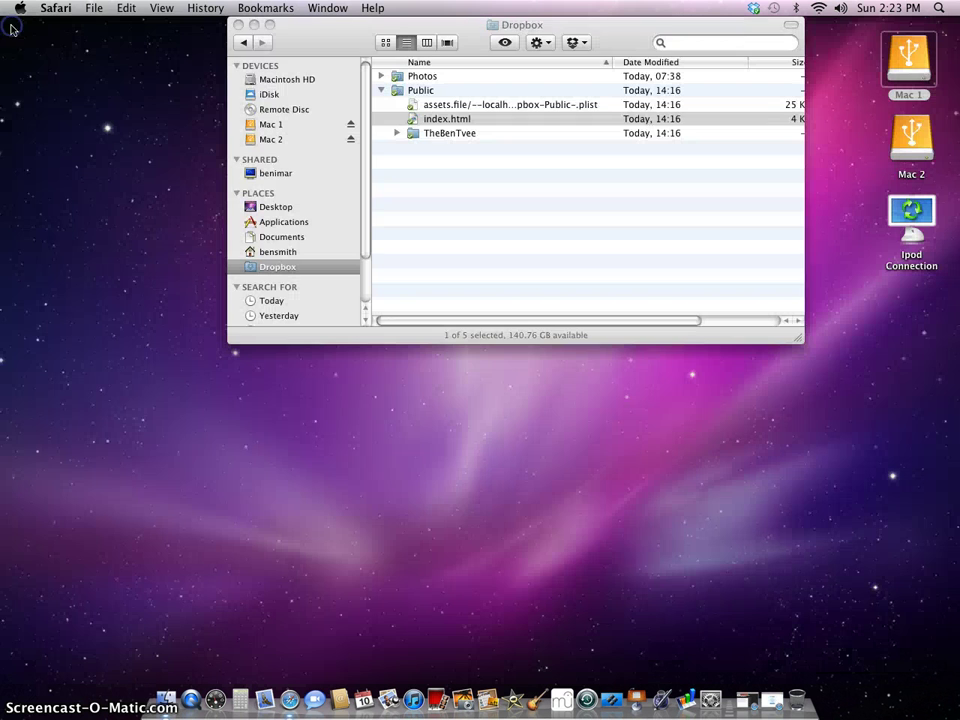
pyautogui.click(438, 120)
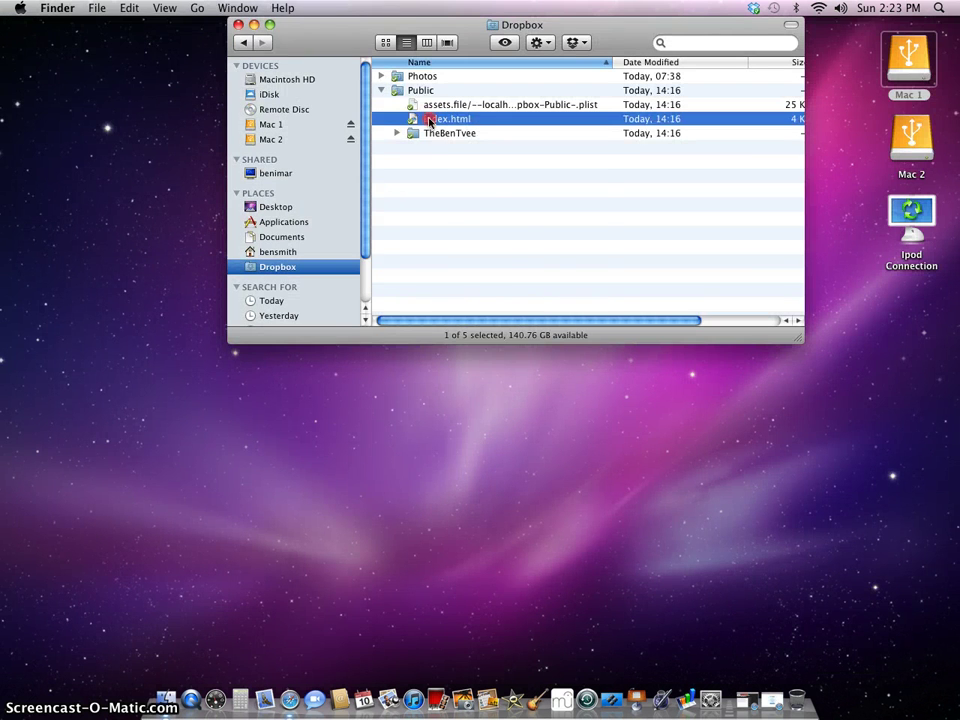
pyautogui.rightClick(428, 119)
pyautogui.moveTo(468, 162)
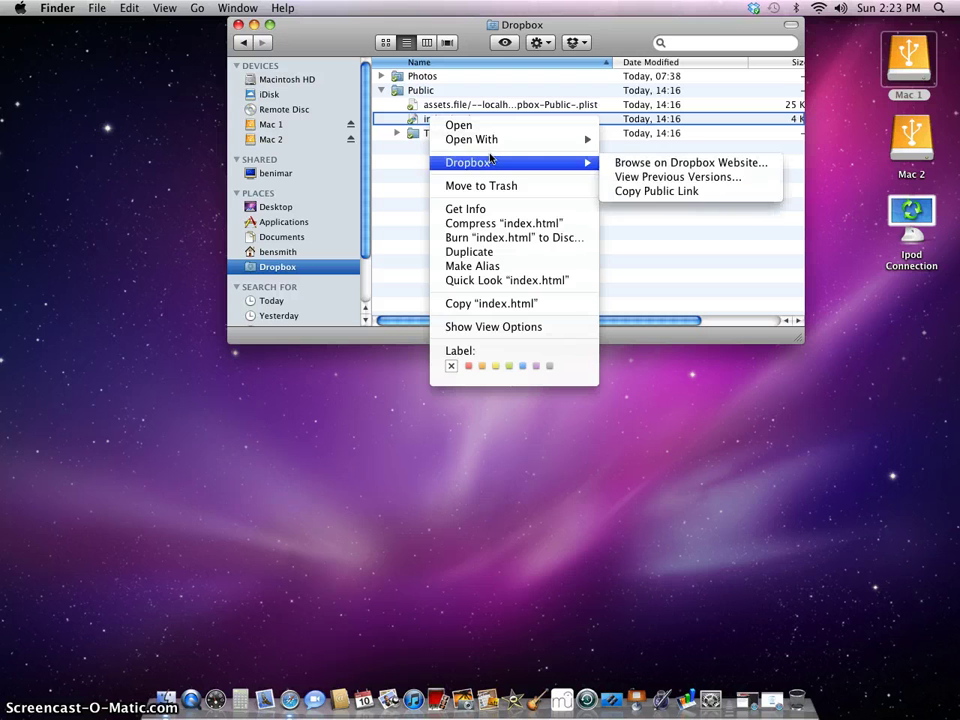
pyautogui.click(657, 192)
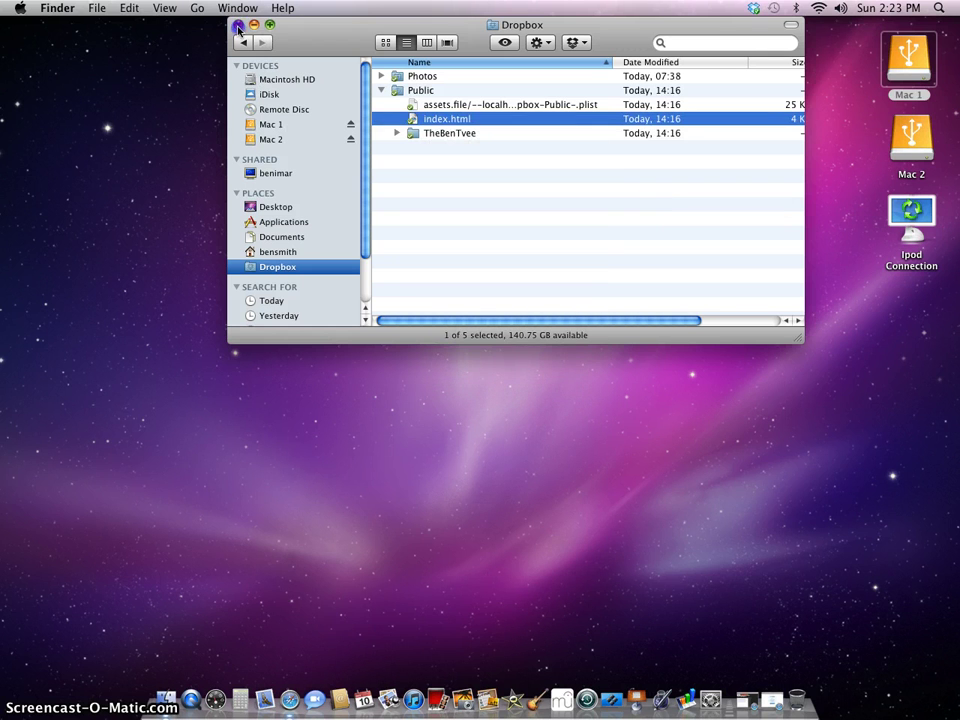
pyautogui.click(238, 25)
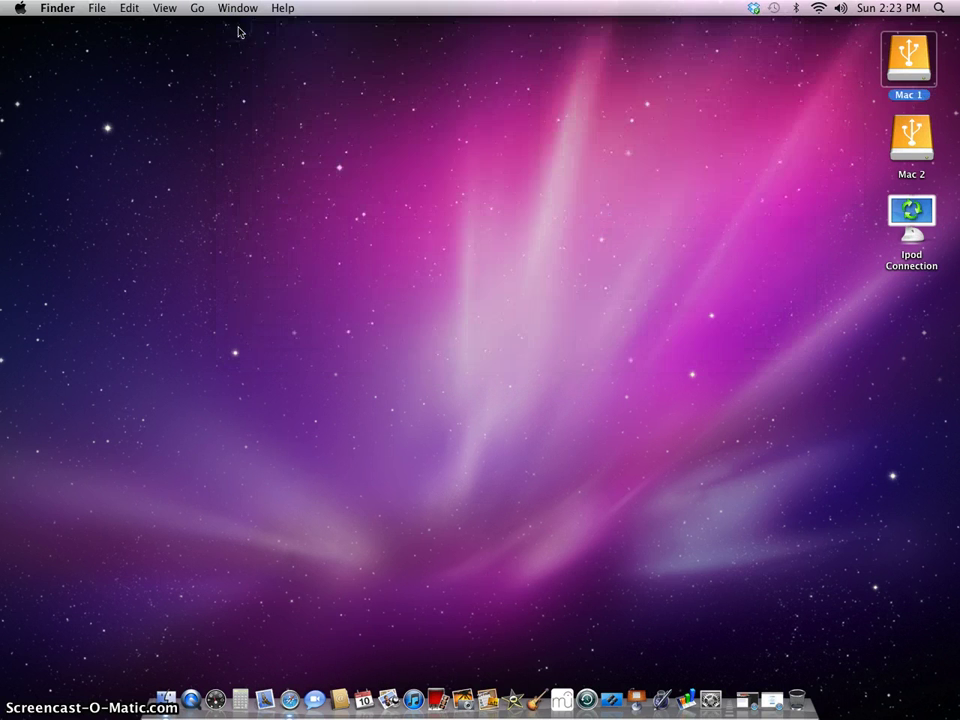
# Close the Dropbox tab and paste the index.html public link into Dot TK's rename box
pyautogui.click(772, 712)
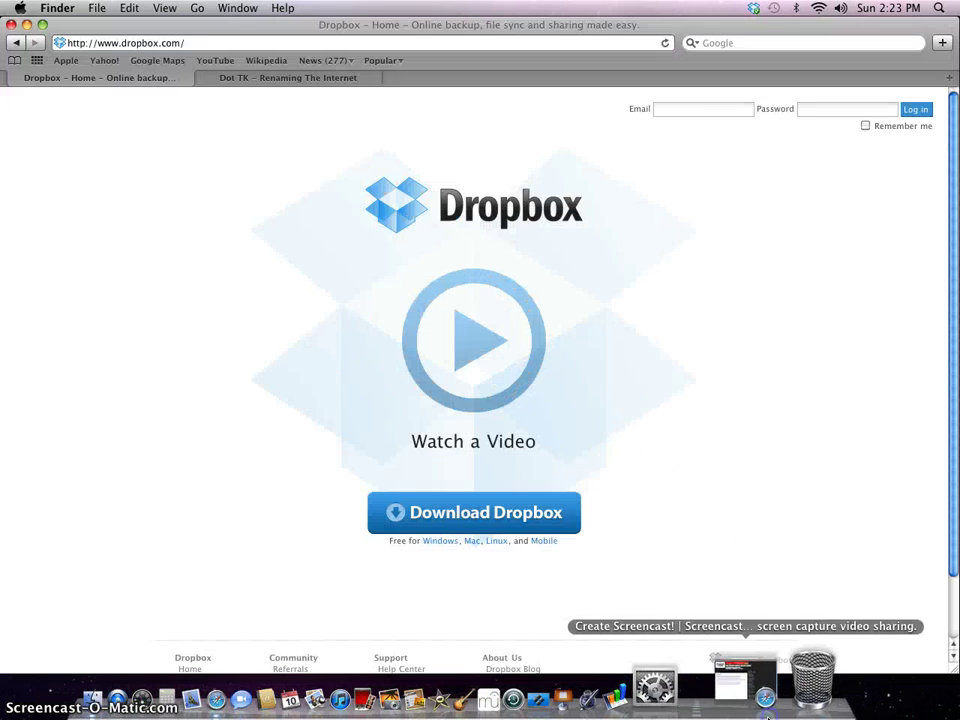
pyautogui.click(16, 79)
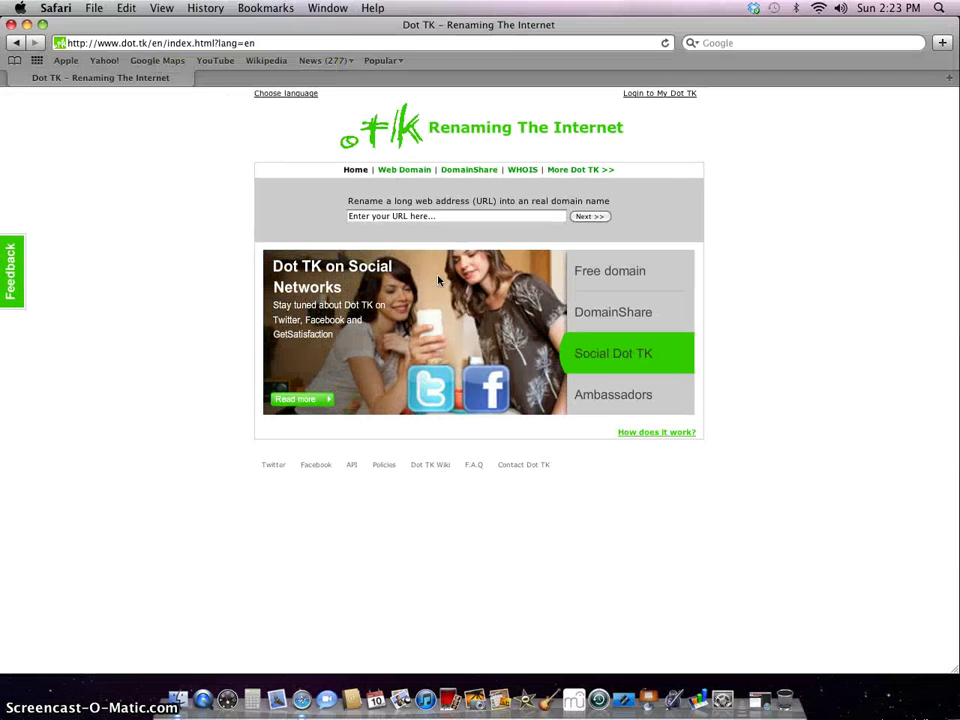
pyautogui.click(392, 215)
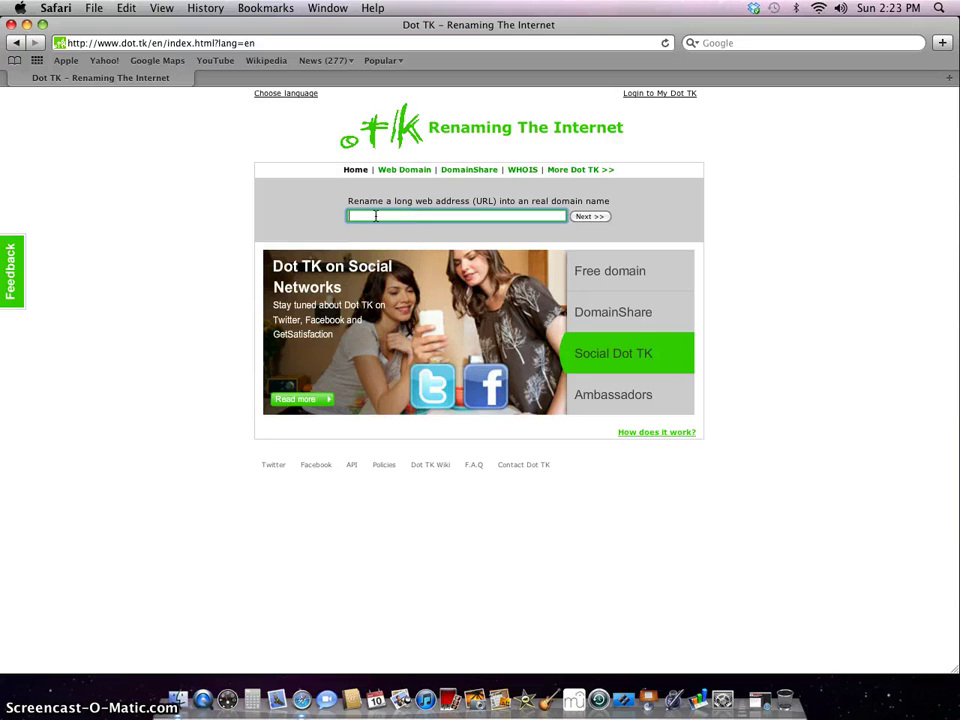
pyautogui.rightClick(376, 216)
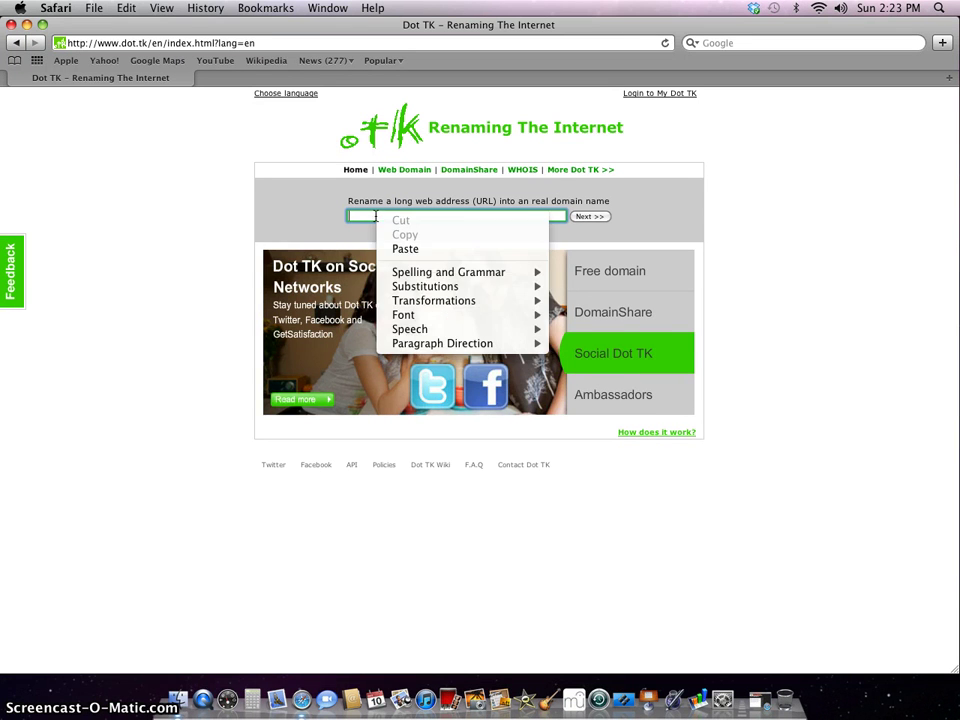
pyautogui.click(434, 249)
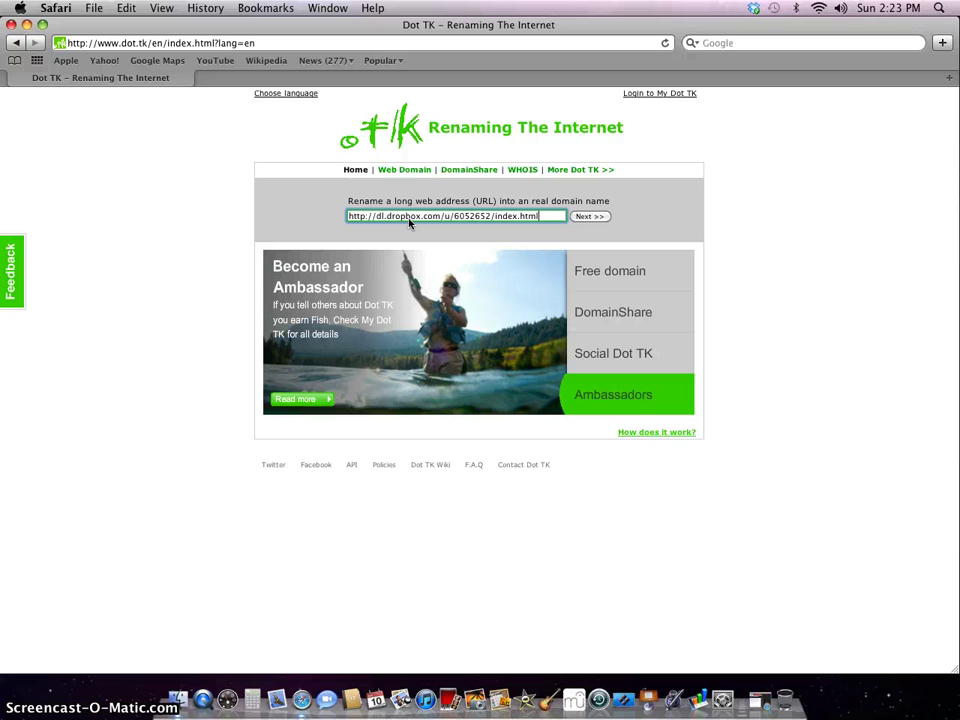
# Submit the Dropbox link and replace the suggested EHRMYRZ.TK domain with MAcsimple.TK
pyautogui.click(590, 219)
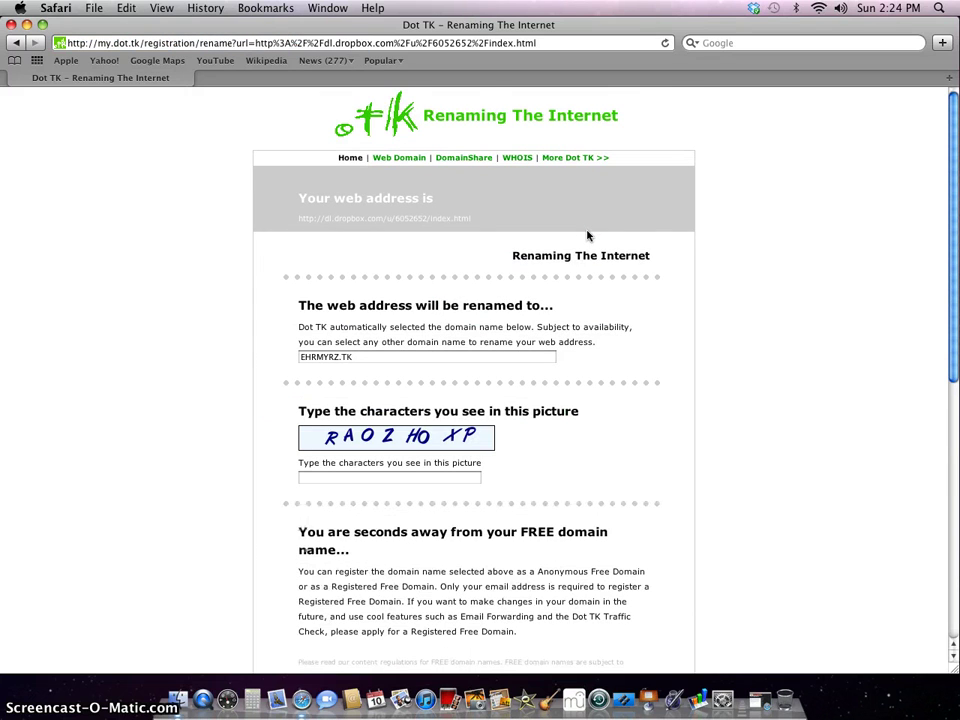
pyautogui.click(341, 357)
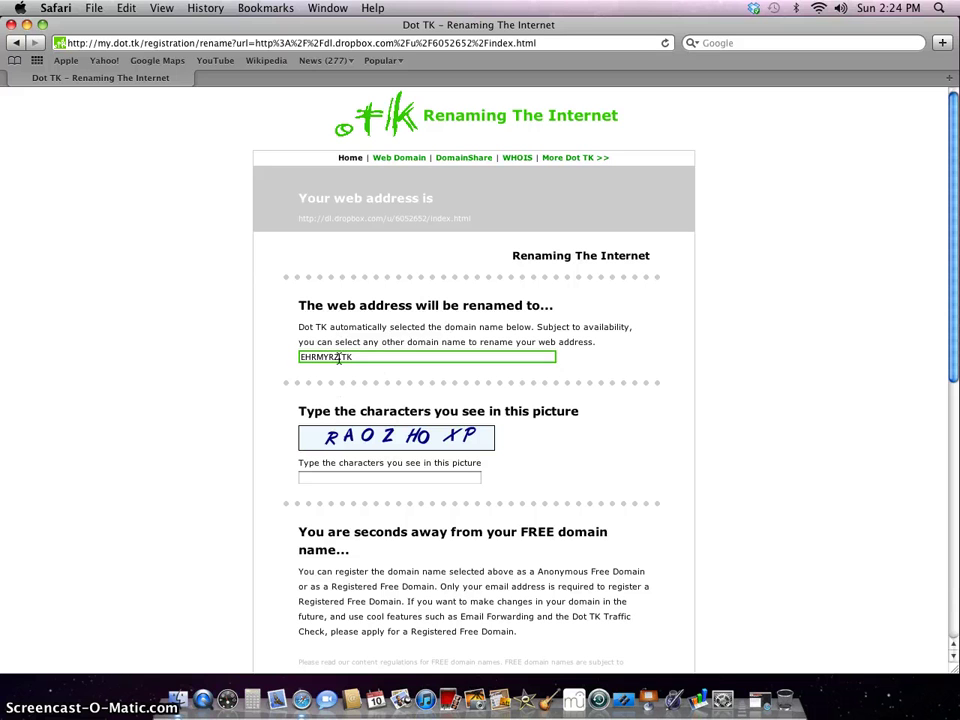
pyautogui.click(362, 357)
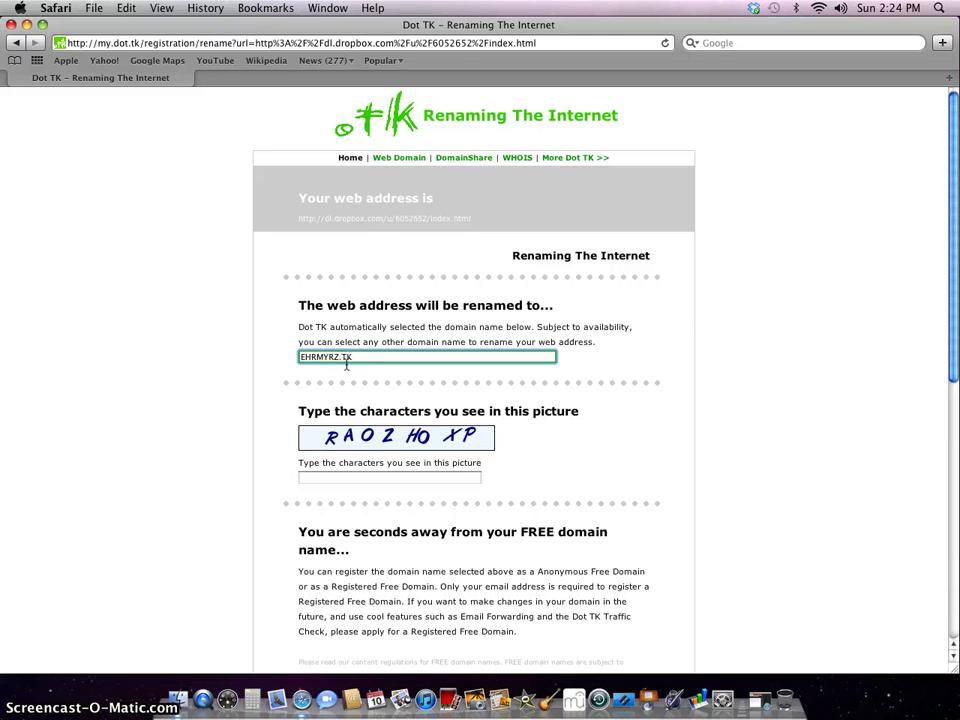
pyautogui.click(337, 362)
pyautogui.press('BackSpace')
pyautogui.press('BackSpace')
pyautogui.press('BackSpace')
pyautogui.write('MAcsimple')
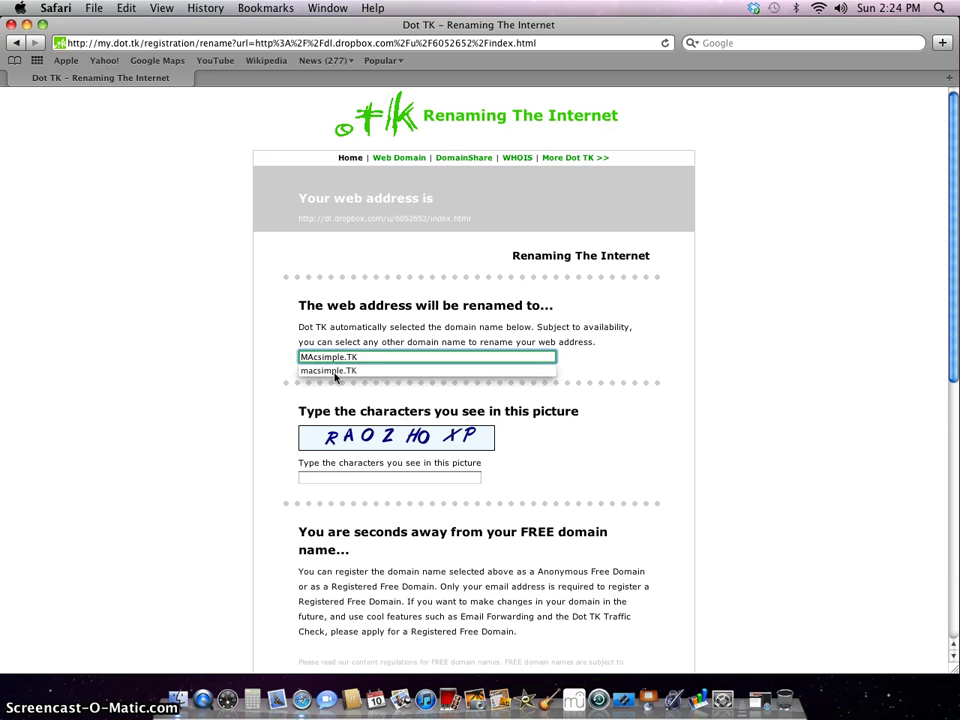
# Review the registration options further down, then return to the domain name section
pyautogui.scroll(-5, 338, 407)
pyautogui.scroll(-1, 503, 471)
pyautogui.scroll(-4, 552, 480)
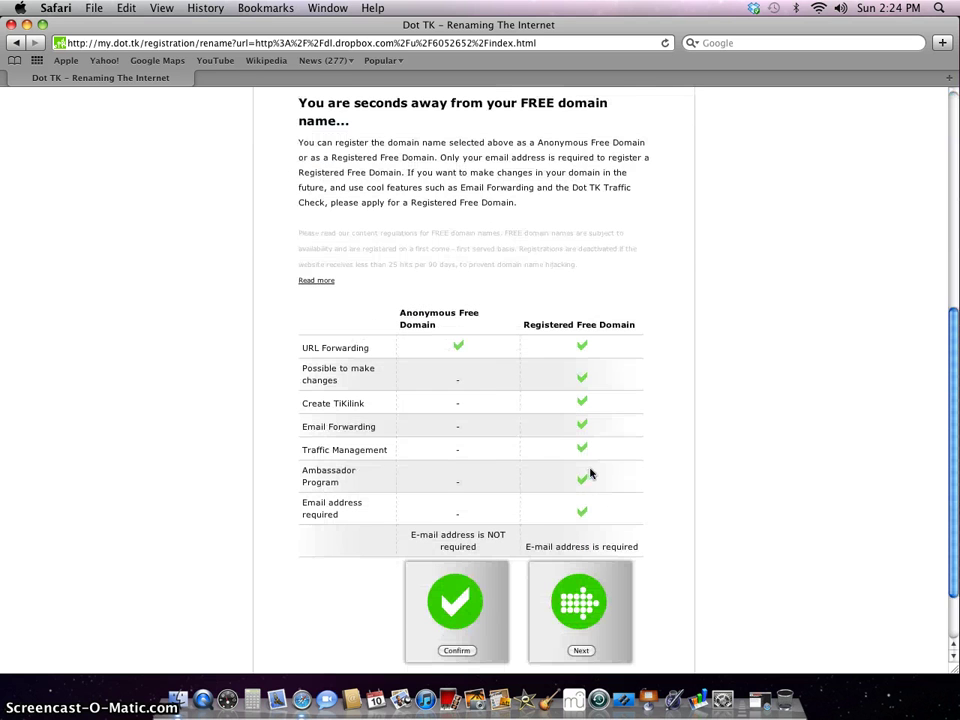
pyautogui.scroll(-2, 585, 472)
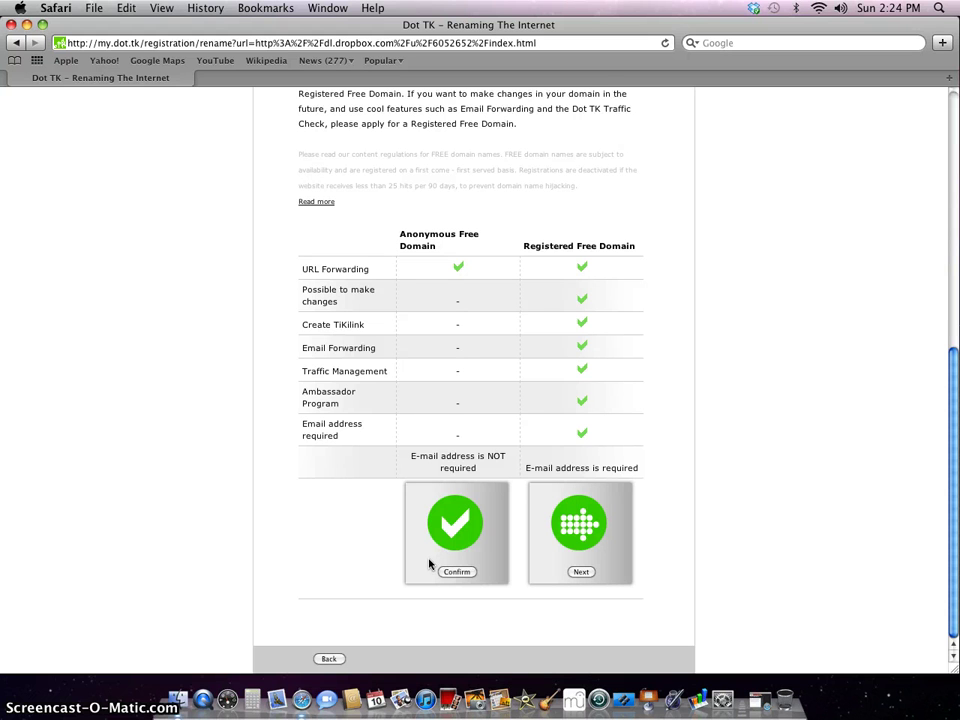
pyautogui.press('Home')
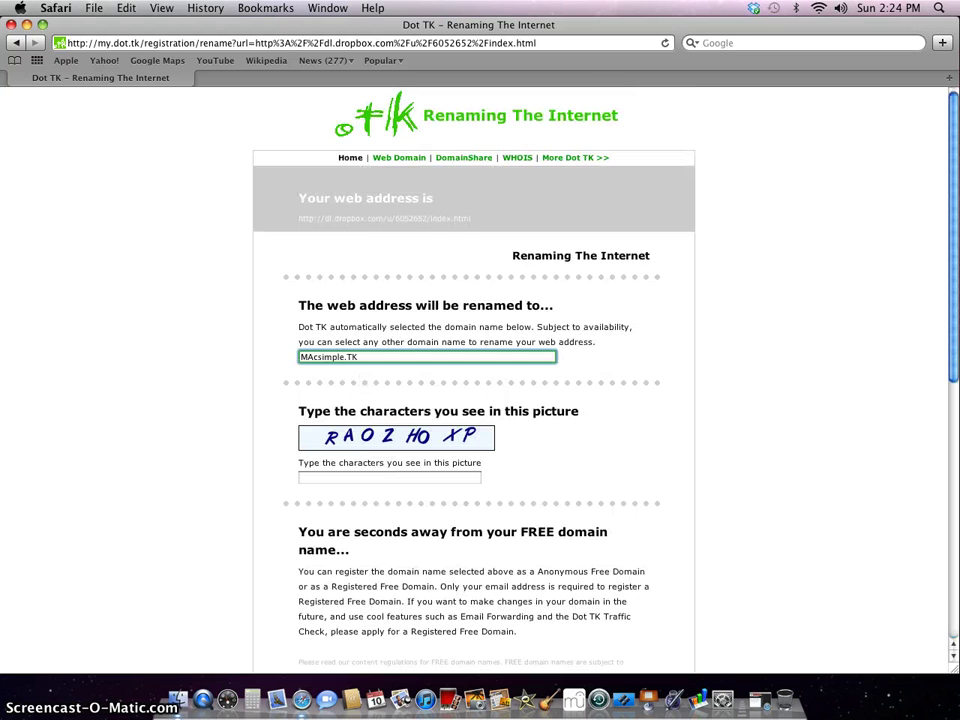
# Close the Dot TK registration window, confirming Close in the warning sheet
pyautogui.click(11, 25)
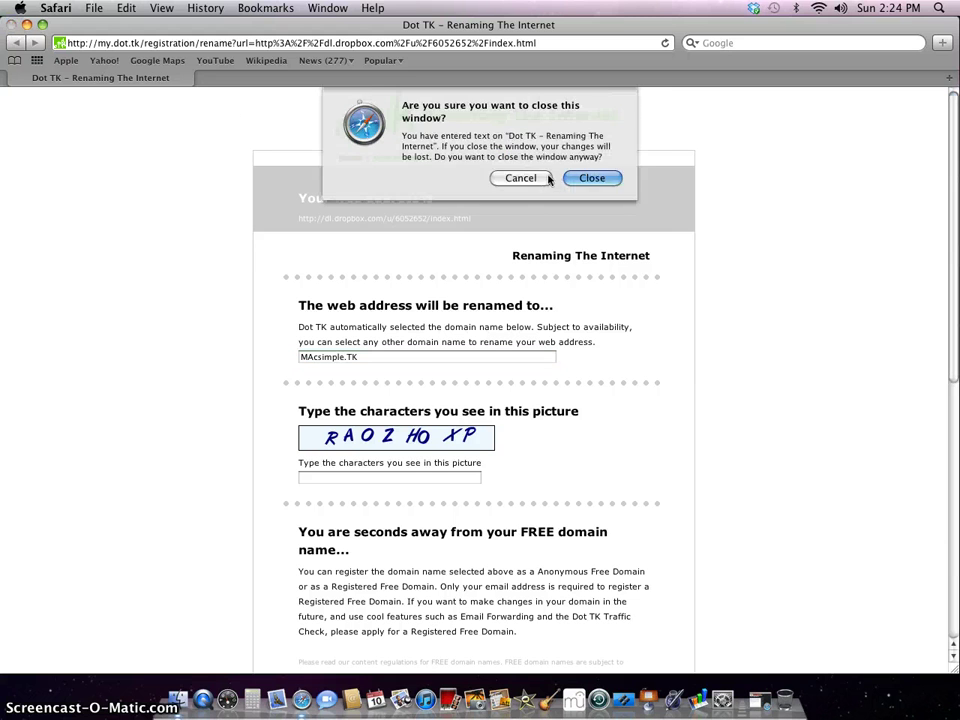
pyautogui.click(545, 179)
pyautogui.click(12, 25)
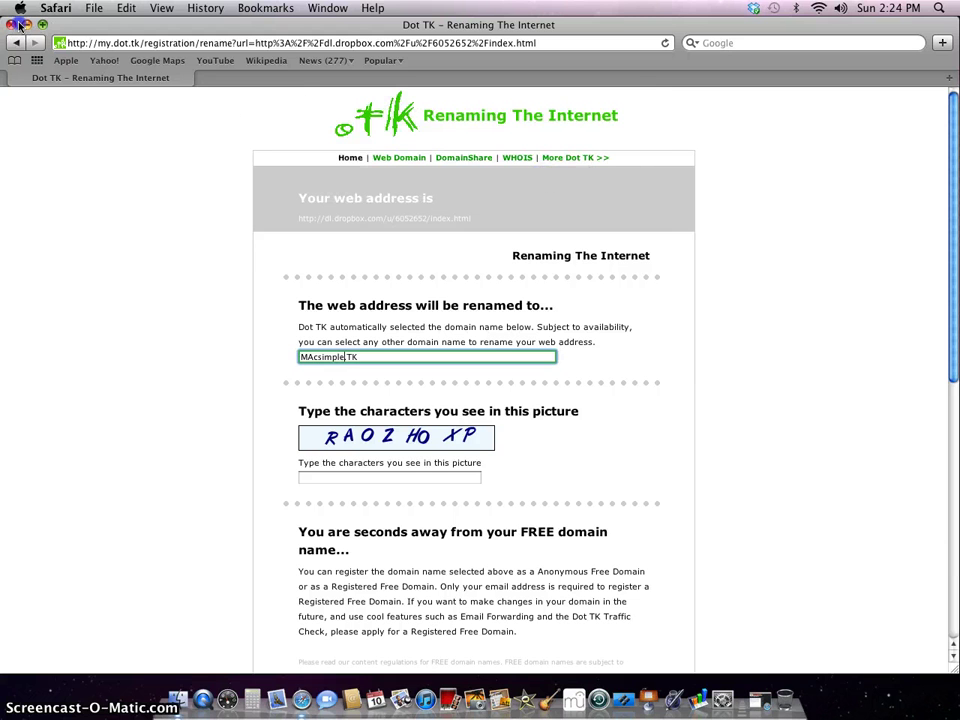
pyautogui.click(597, 180)
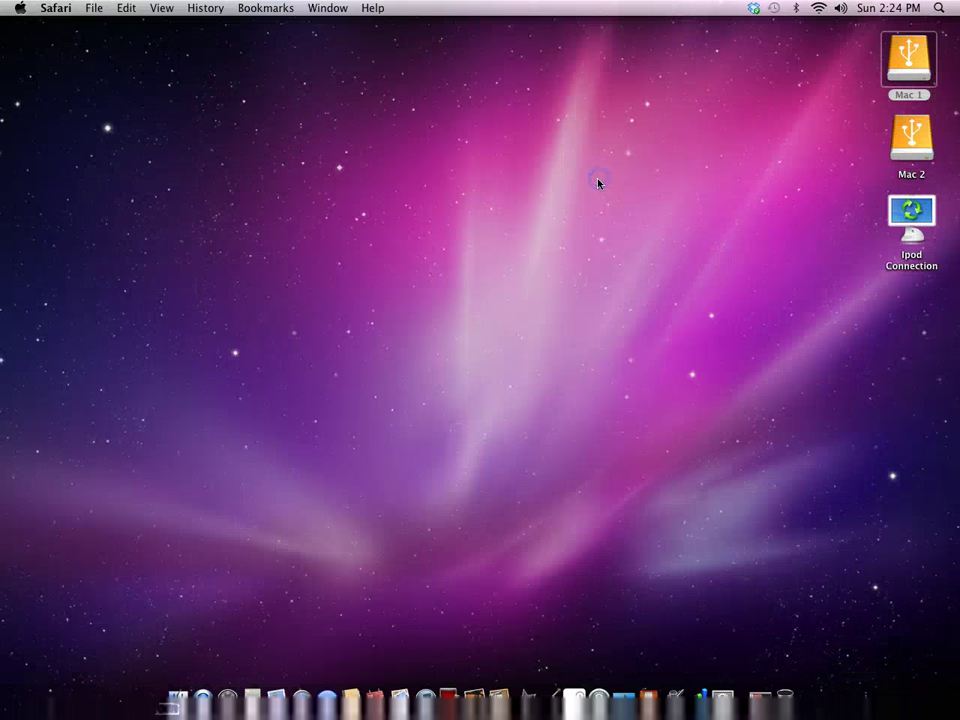